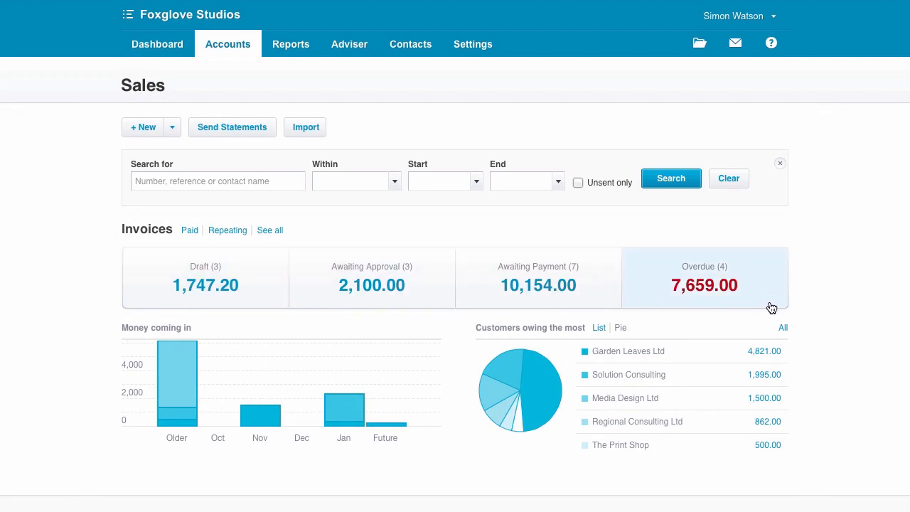
Step: Set the expected payment date of the Solution Consulting invoice awaiting payment to 20 Jan 2014 and save it
left_click(571, 289)
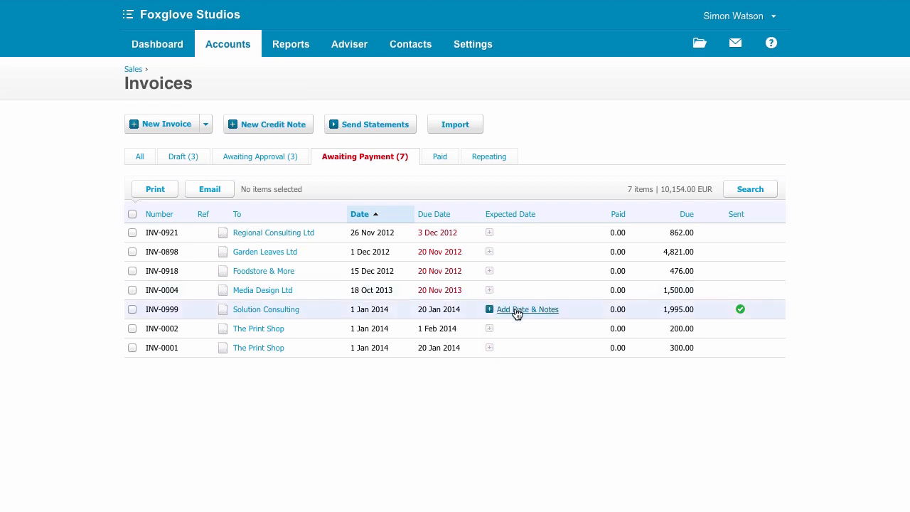
left_click(517, 313)
left_click(543, 348)
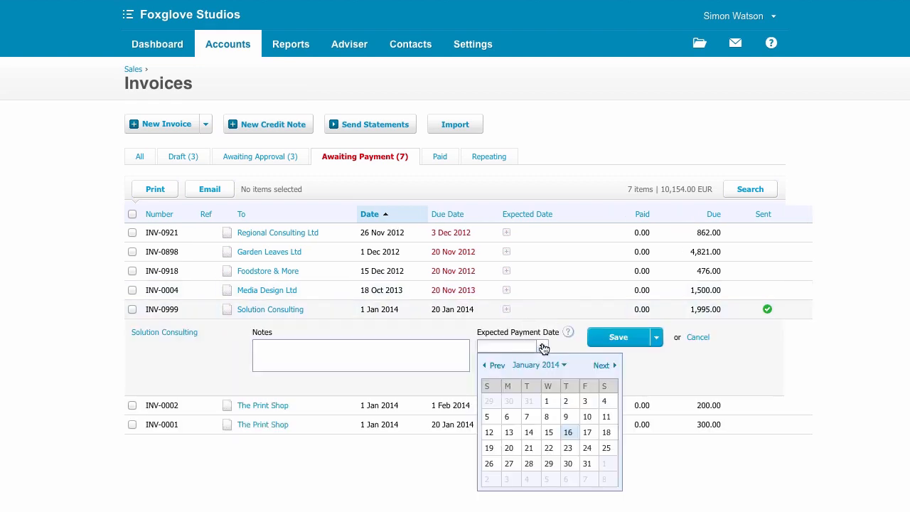
left_click(512, 448)
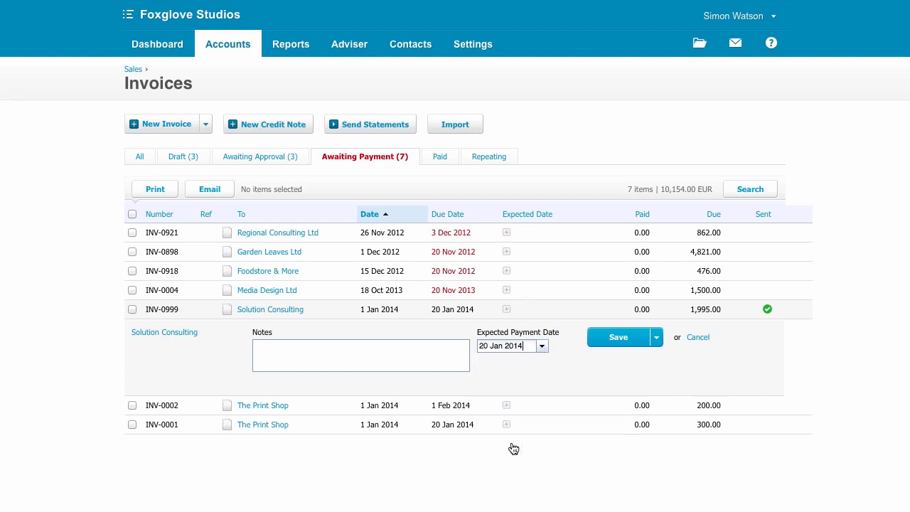
left_click(625, 339)
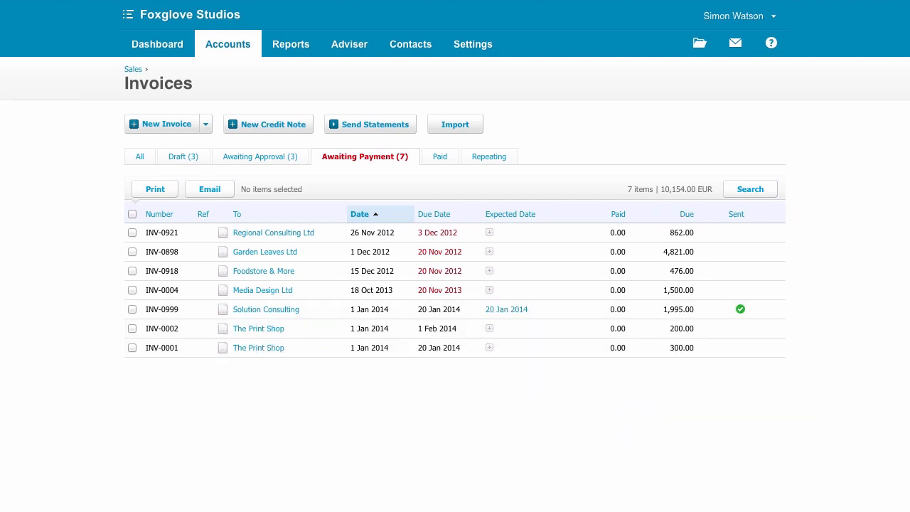
Step: Create a new sales invoice to Bizcomms Ltd dated 17 Jan 2014, due 31 Jan 2014, with the Monthly item
left_click(131, 70)
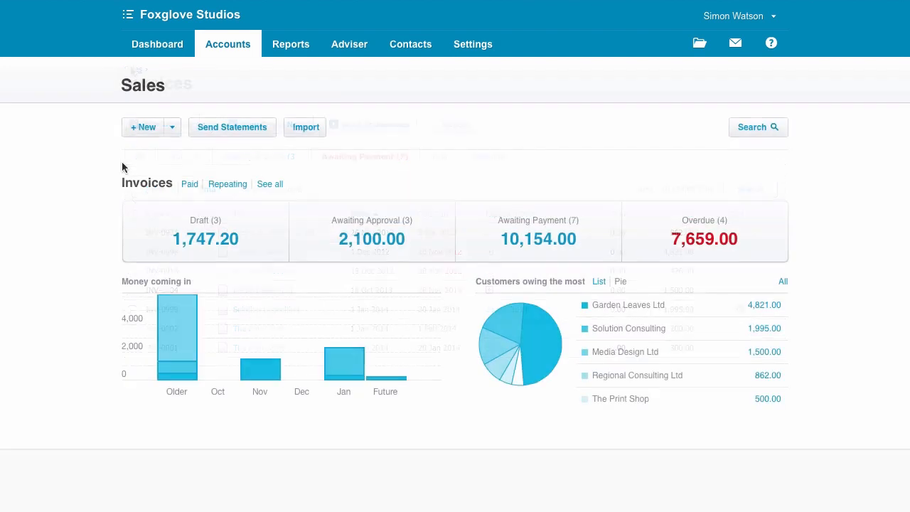
left_click(173, 135)
left_click(178, 151)
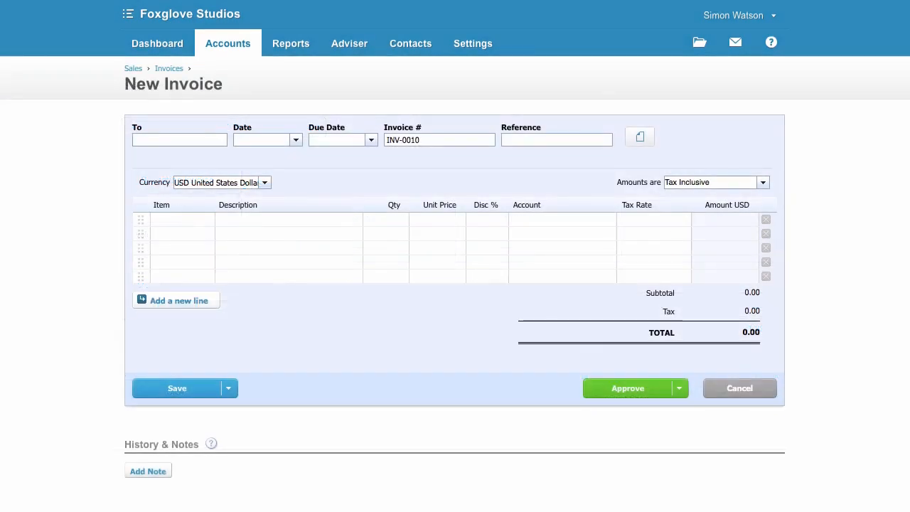
type("Bizcomms Ltd")
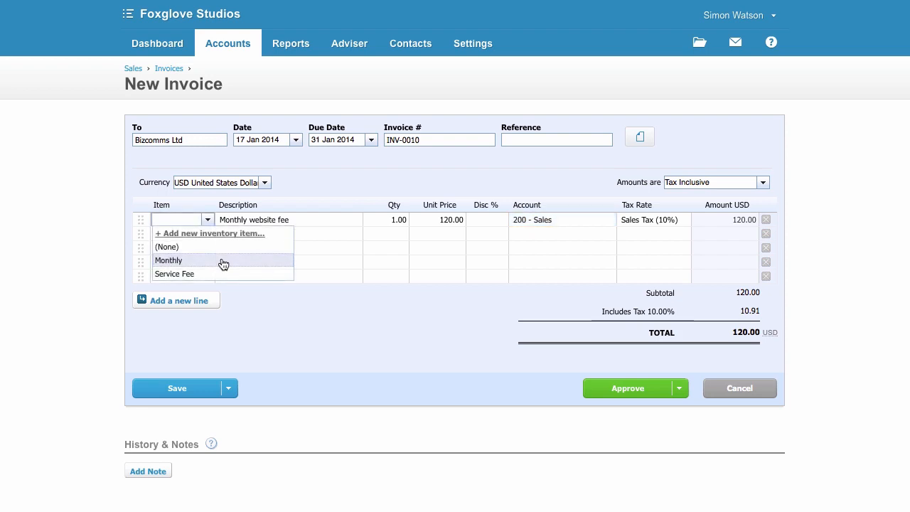
left_click(224, 262)
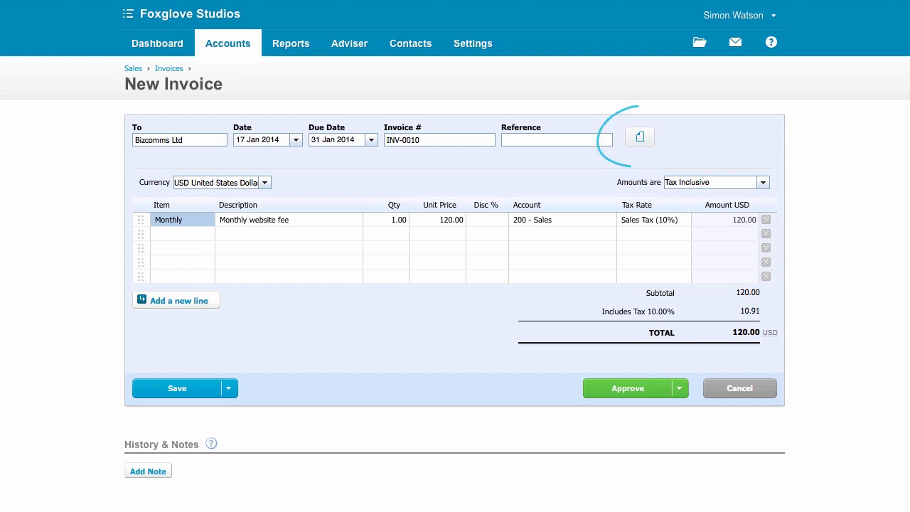
Step: Attach a file to the new Bizcomms Ltd invoice and approve the invoice
left_click_drag(907, 145, 779, 140)
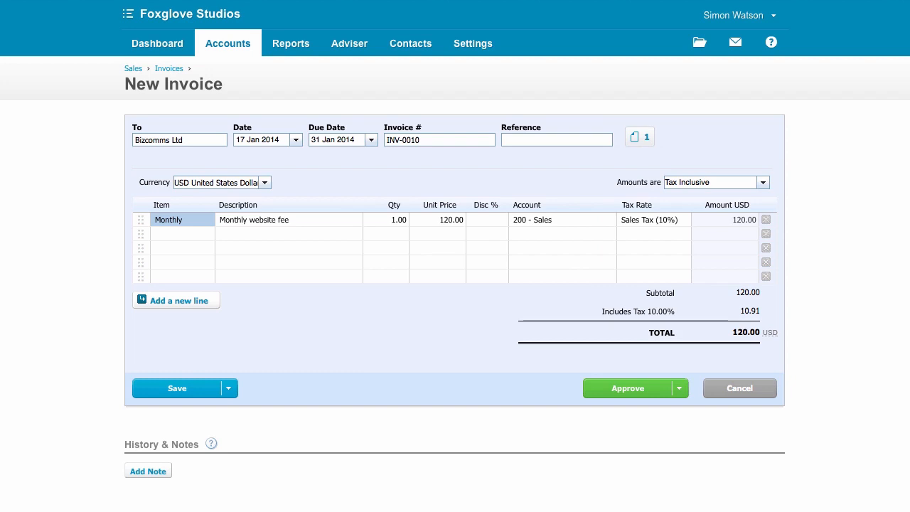
left_click(229, 390)
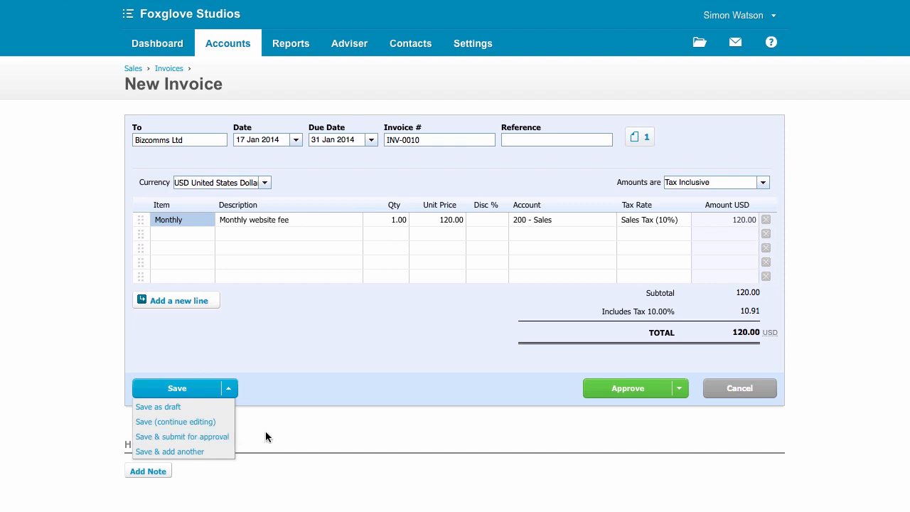
left_click(646, 395)
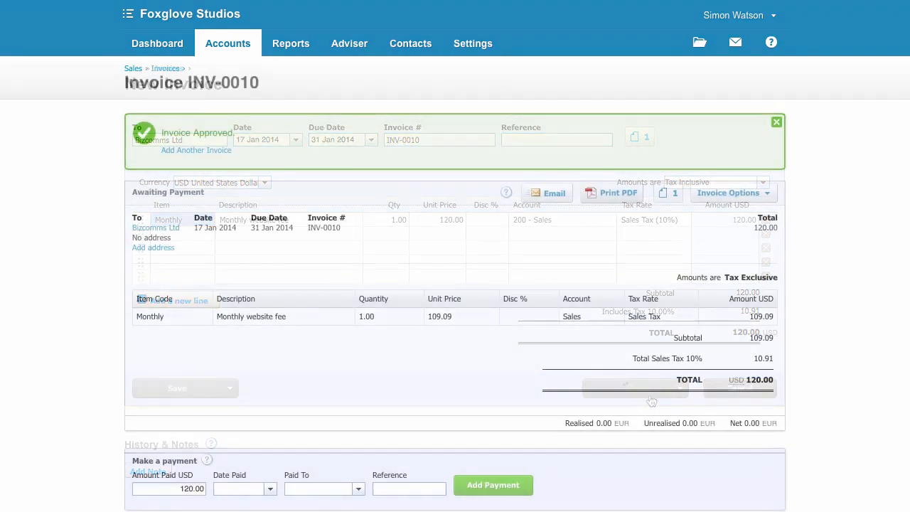
Step: Email the approved invoice to Bizcomms Ltd with the Sales Invoice: Basic template, including the PDF attachment and marking it as sent
left_click(558, 198)
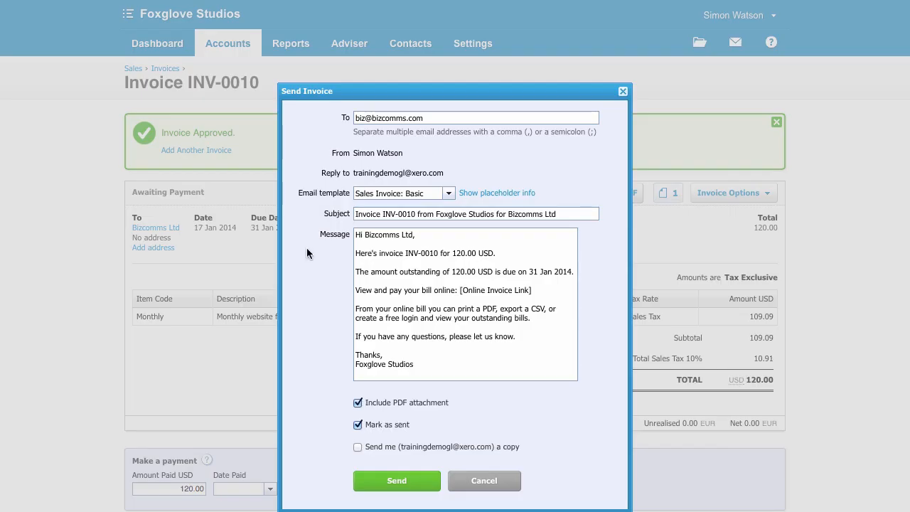
left_click(384, 198)
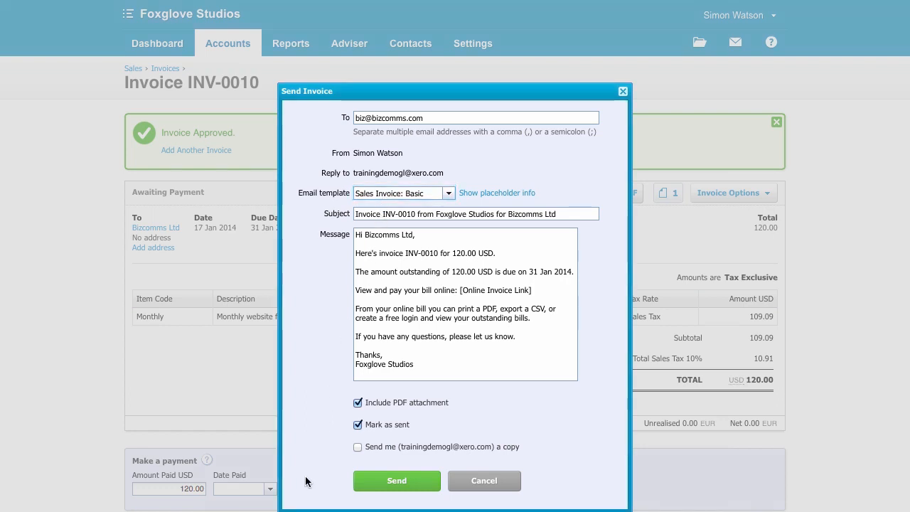
left_click(394, 486)
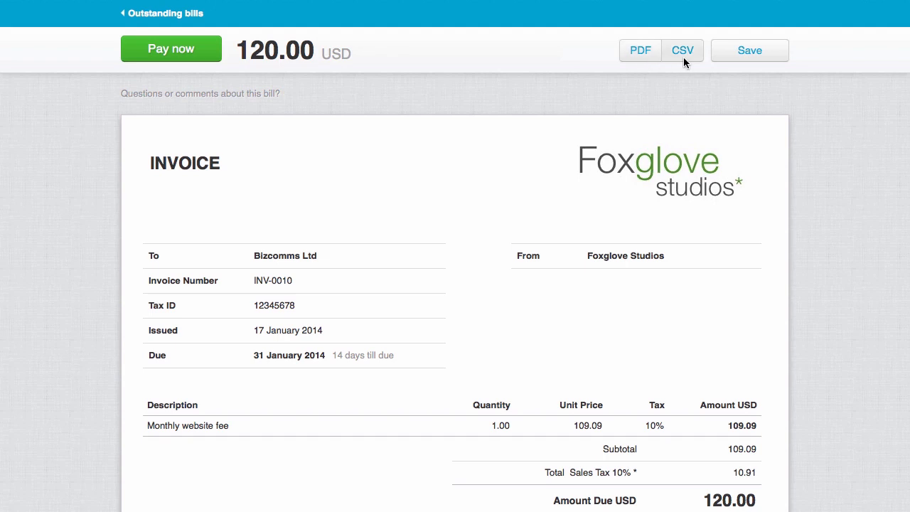
Step: Save the online bill from Foxglove Studios and check the customer's message inbox
left_click(749, 57)
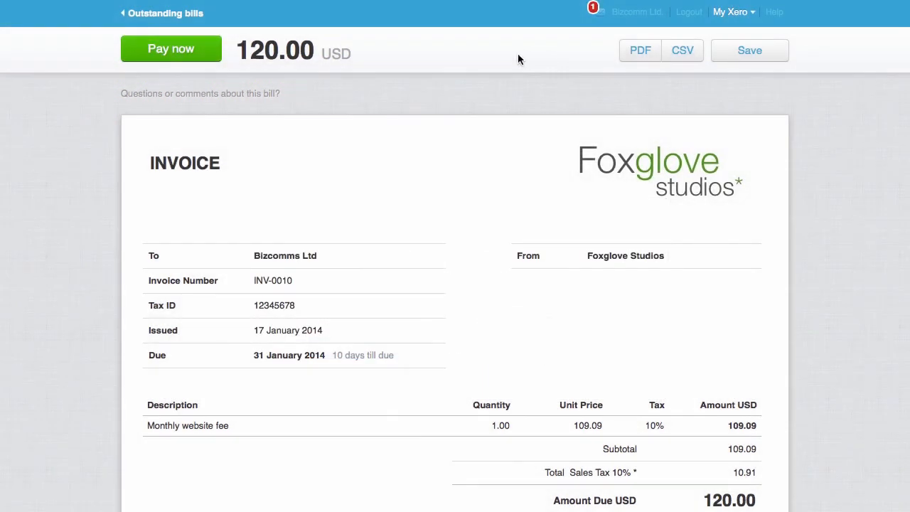
left_click(601, 18)
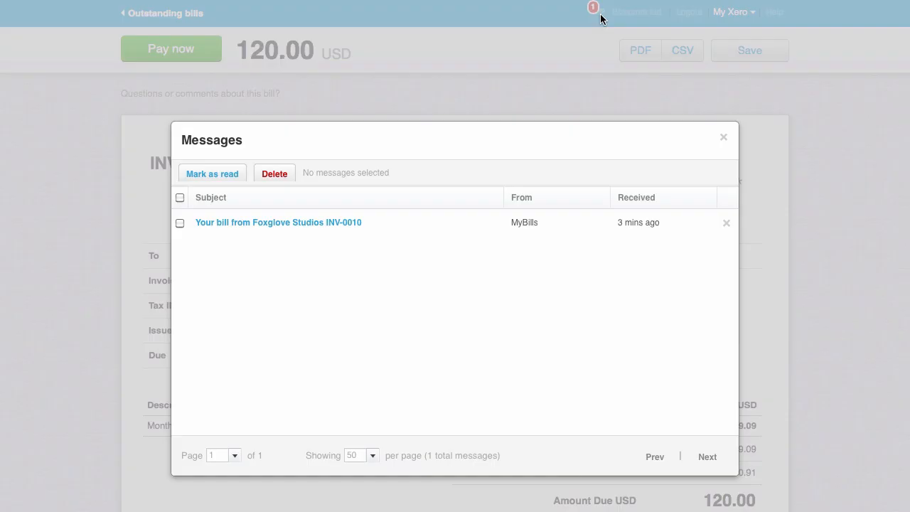
left_click(723, 139)
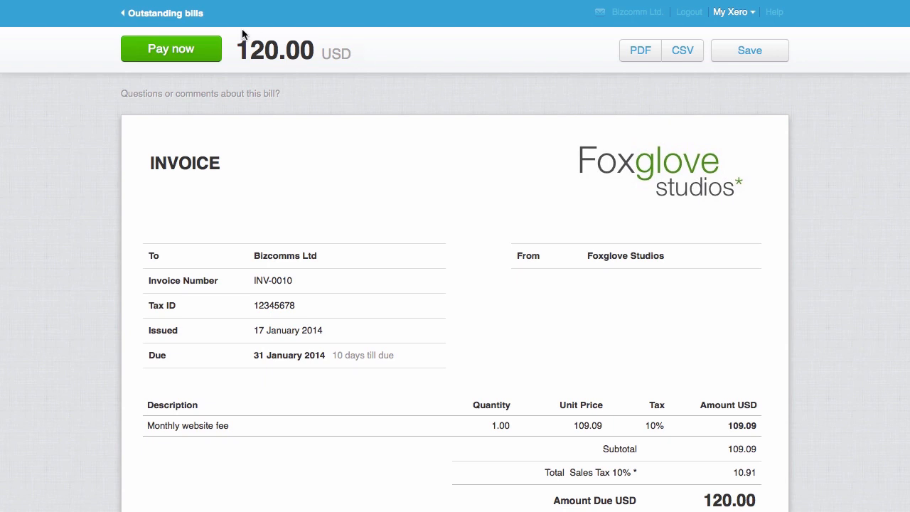
Step: Review the outstanding bills for Bizcomms Ltd, return to the online invoice and choose an entry under My Xero
left_click(183, 17)
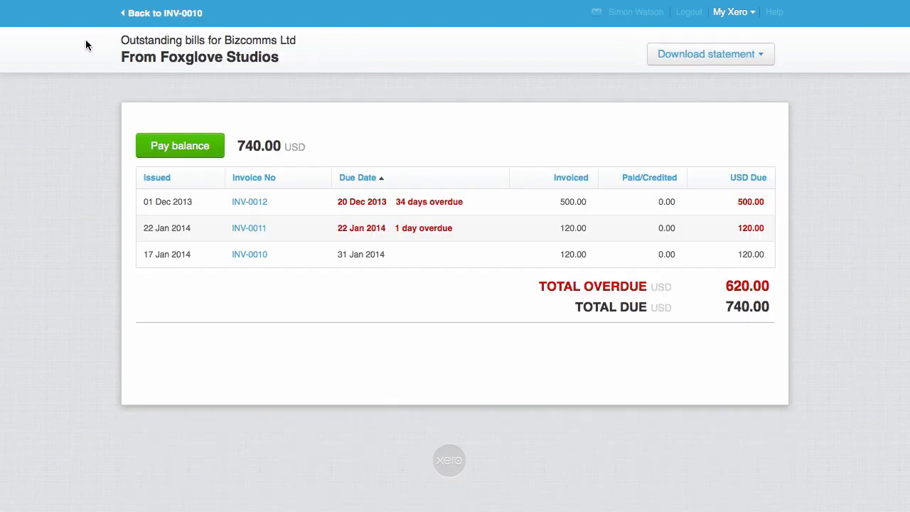
left_click(162, 14)
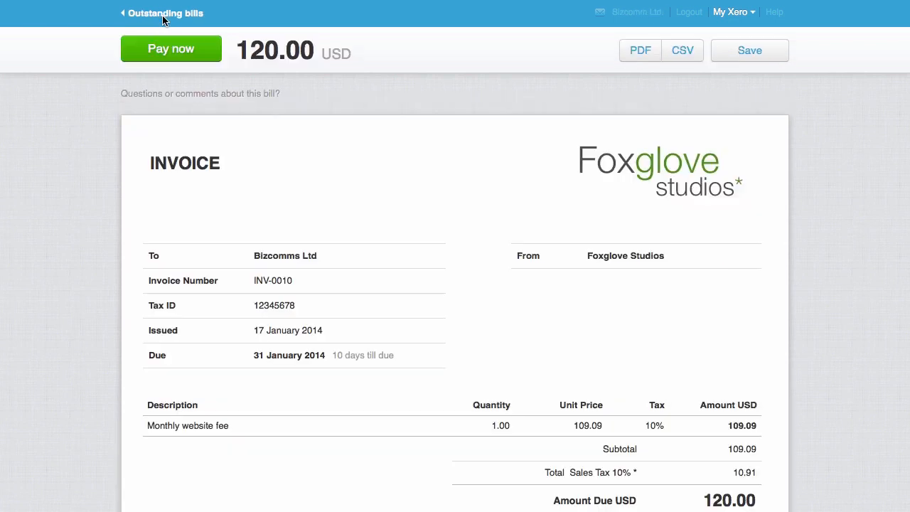
left_click(753, 14)
left_click(781, 30)
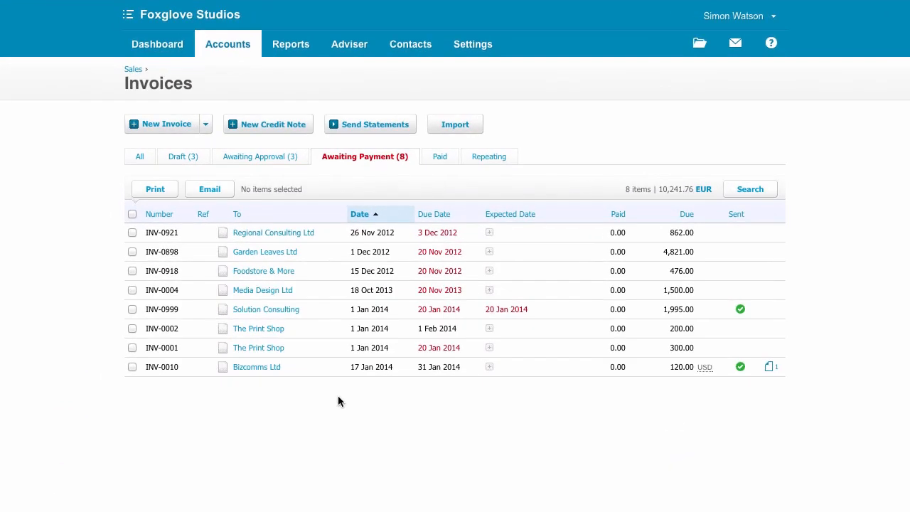
Step: Open the Bizcomms Ltd invoice awaiting payment and examine its sent status and history
left_click(327, 372)
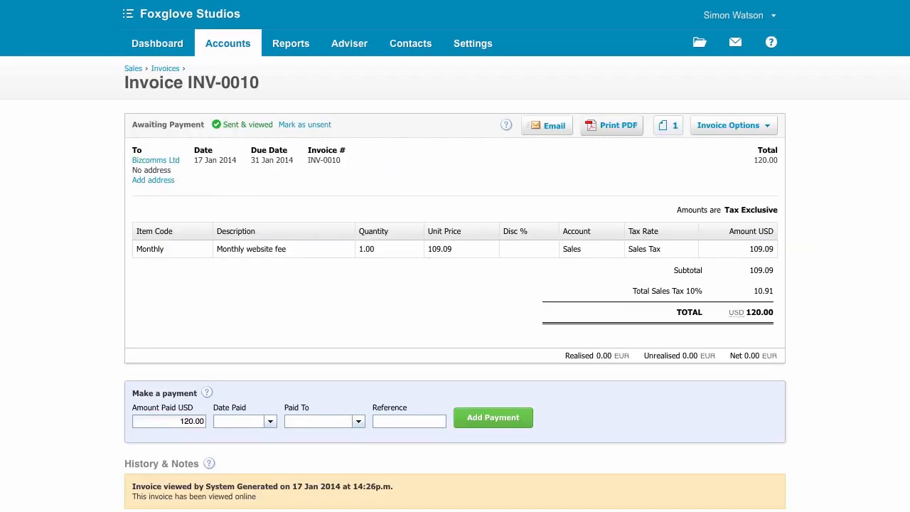
scroll(455, 256, "down", 3)
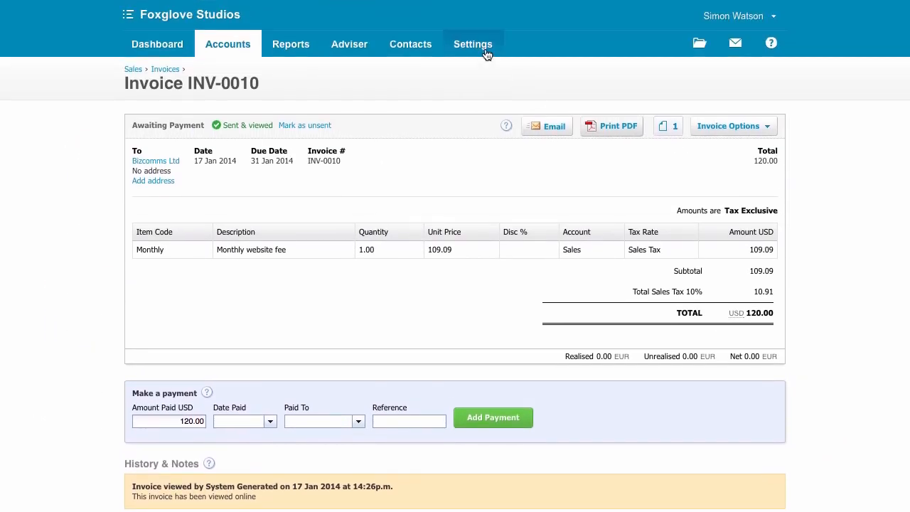
Step: Assign the Foxglove Studios PayPal payment service to the Standard branding theme in the invoice settings and save the theme
left_click(490, 72)
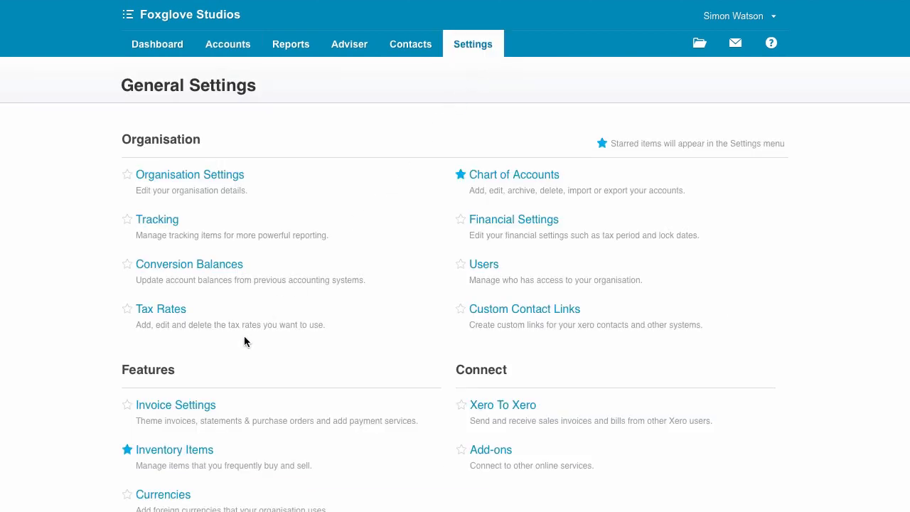
left_click(183, 405)
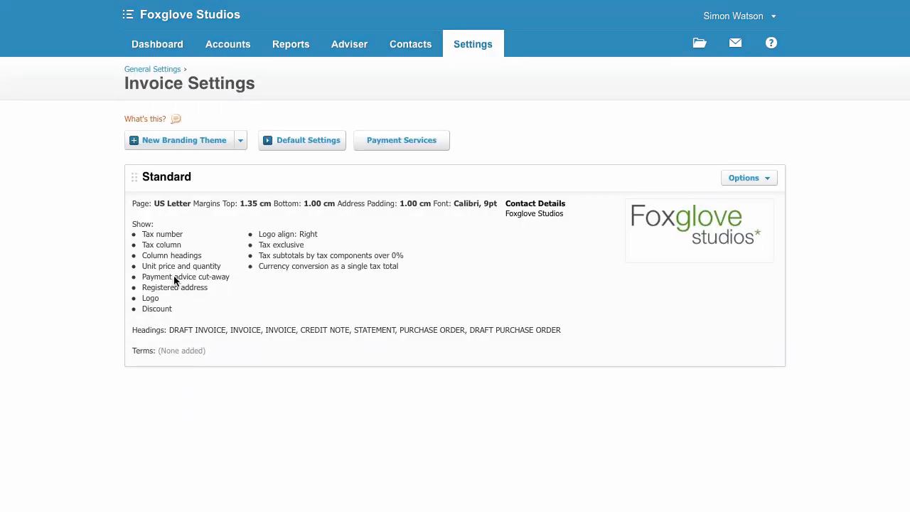
left_click(164, 149)
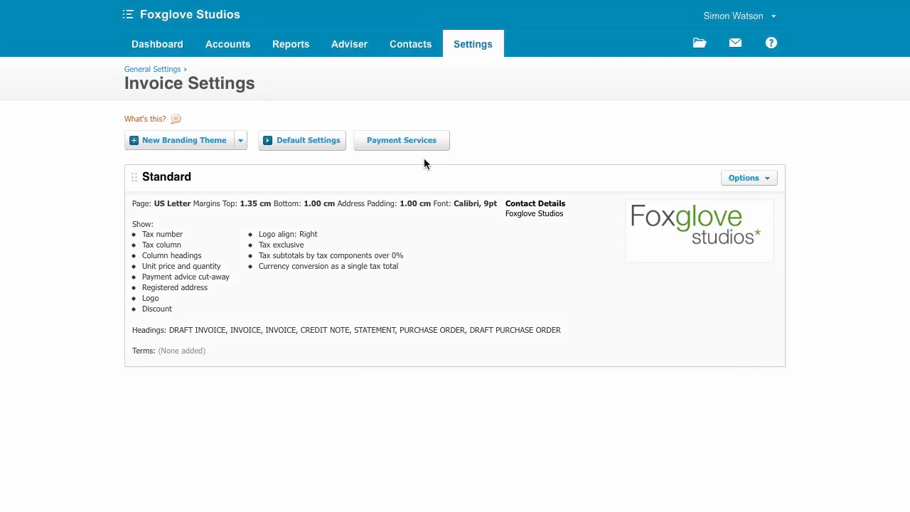
left_click(772, 179)
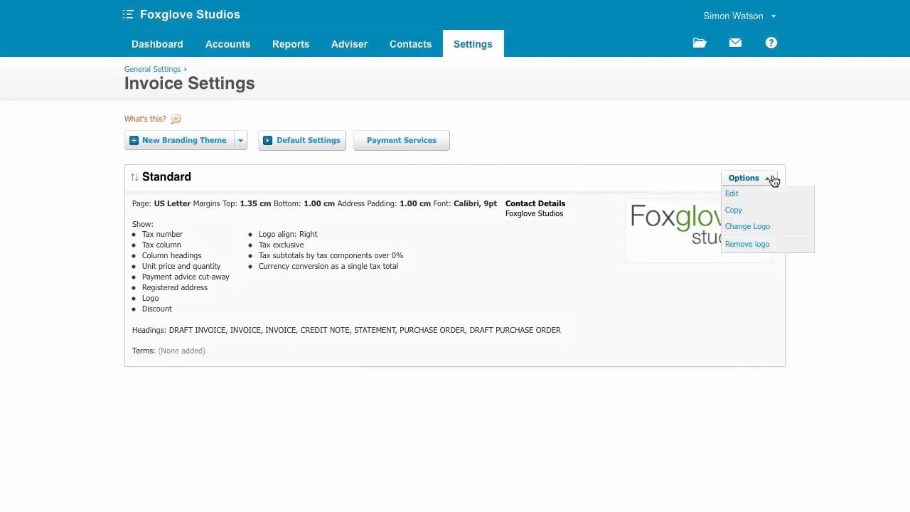
left_click(772, 195)
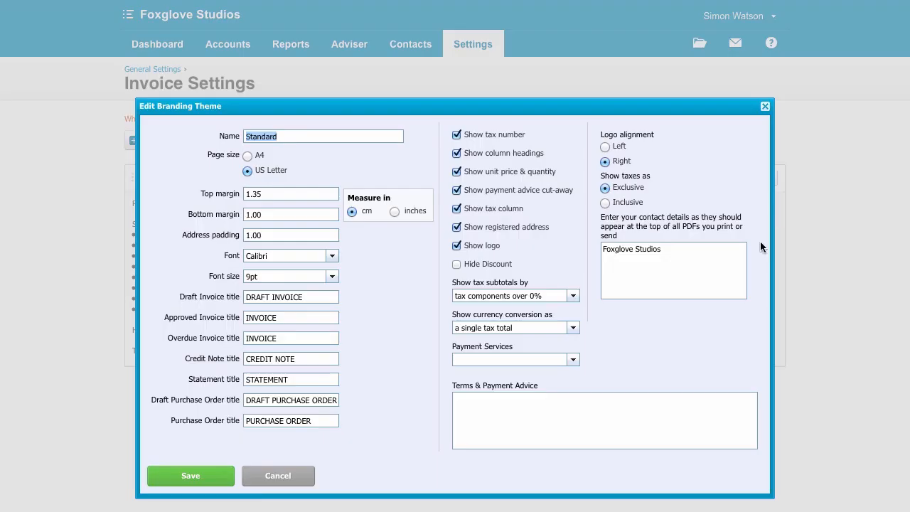
left_click(574, 360)
left_click(568, 372)
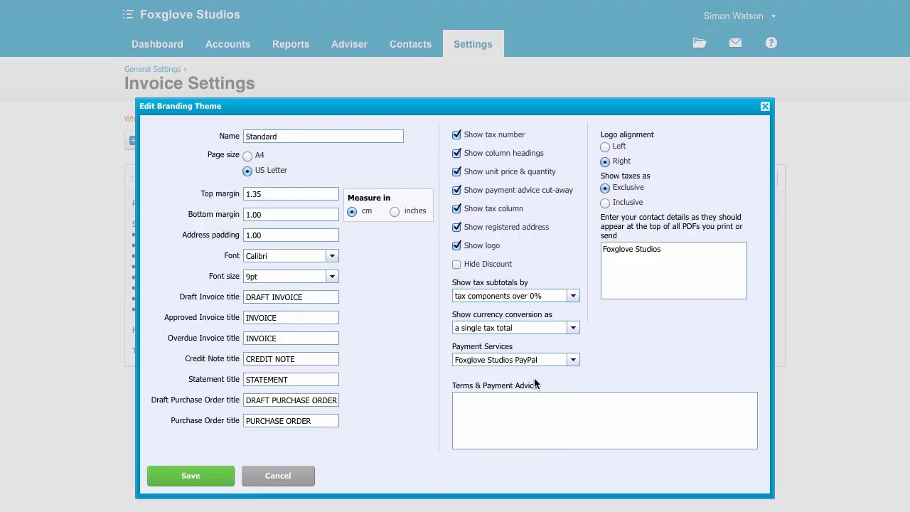
left_click(211, 474)
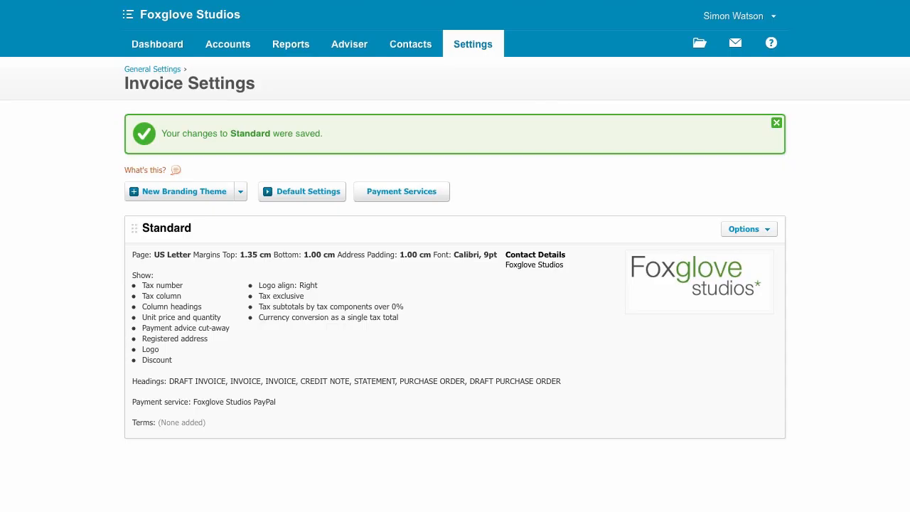
Step: Save the organisation settings with the public foxglove Twitter, LinkedIn, Facebook and Google+ links and the terms accepted
left_click(486, 51)
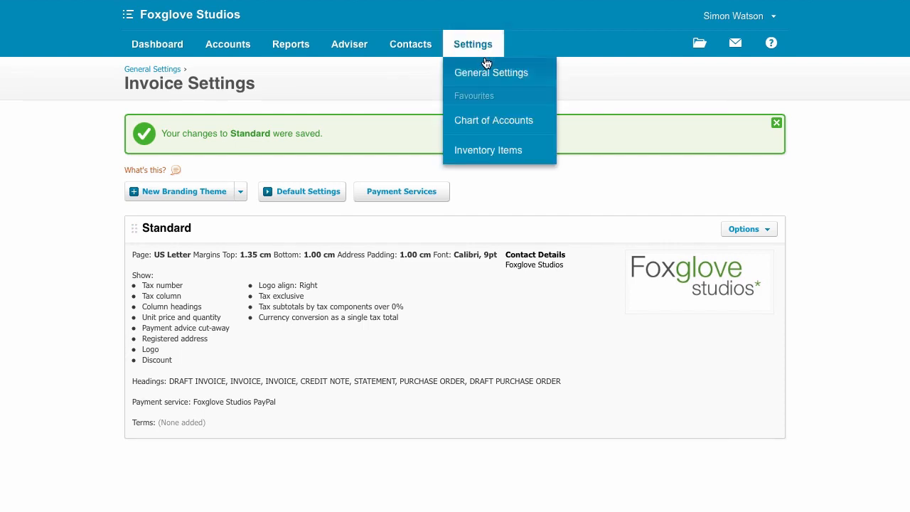
left_click(484, 71)
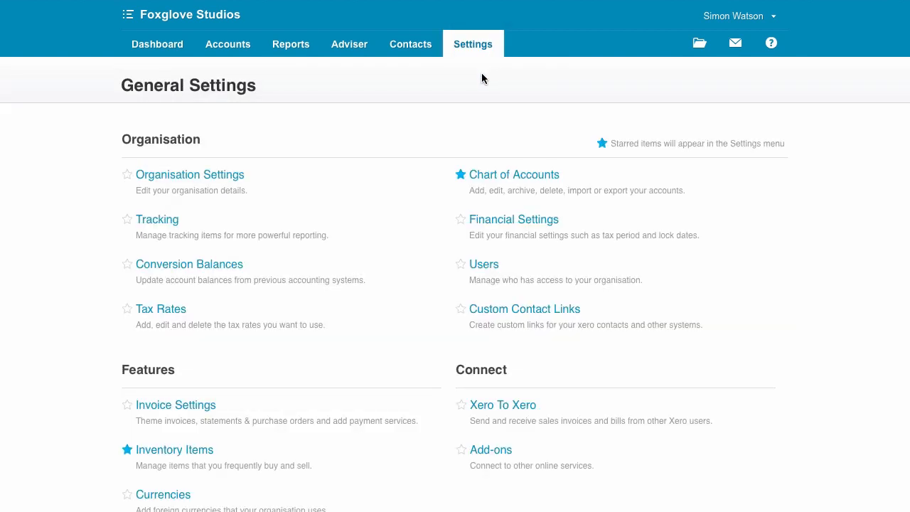
left_click(213, 177)
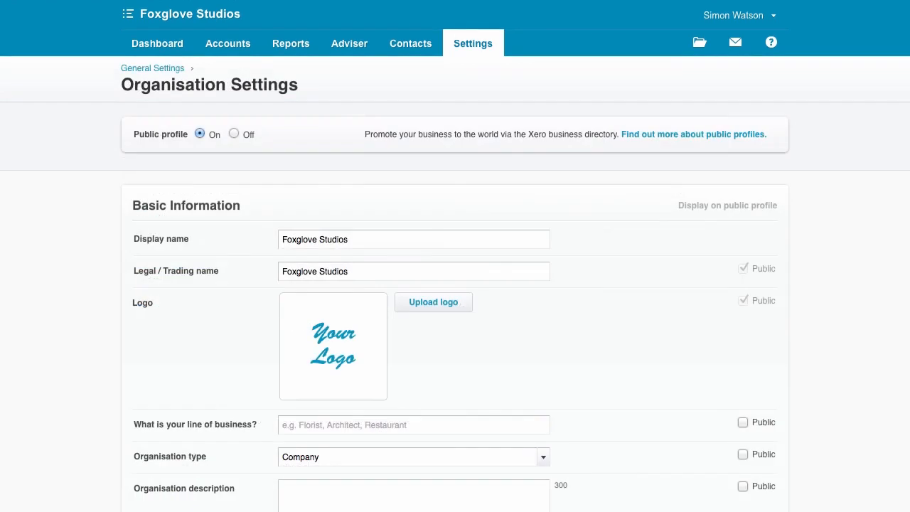
scroll(455, 284, "down", 10)
scroll(455, 256, "down", 3)
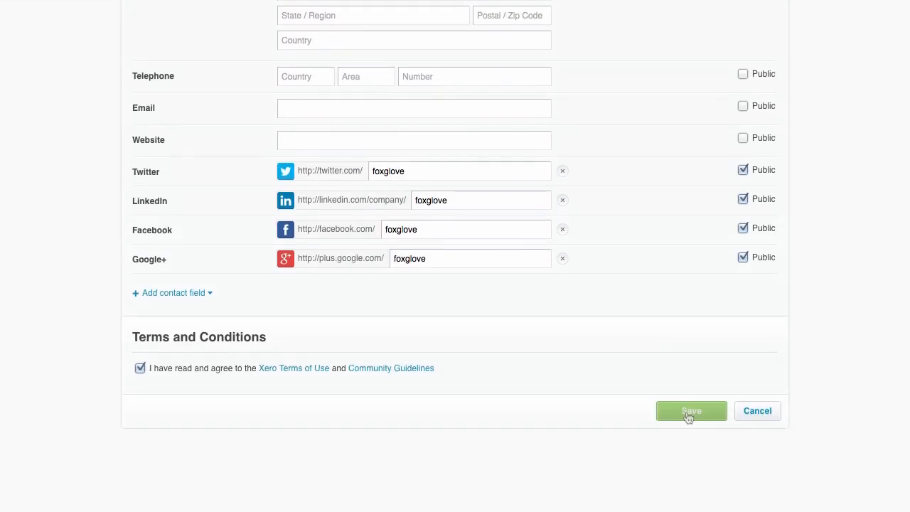
left_click(688, 416)
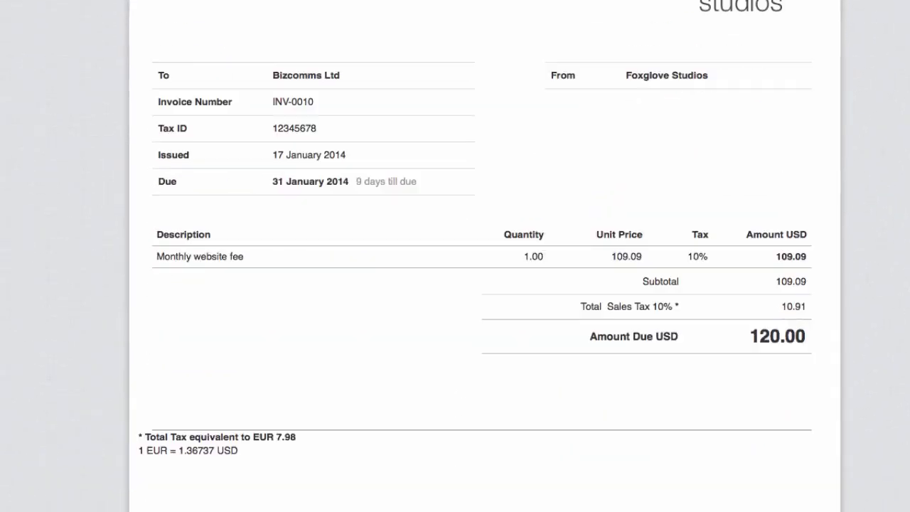